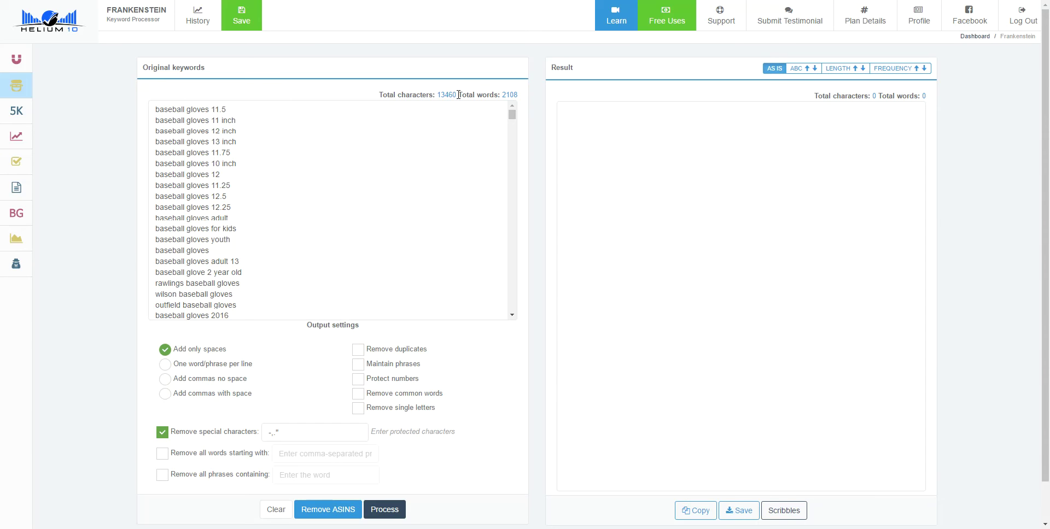
Review the original keyword list's totals: 13460 characters and 2108 words
drag(459, 94, 439, 97)
double_click(509, 95)
click(349, 178)
drag(156, 109, 181, 112)
Process the keyword list with Remove duplicates enabled, producing the 197 unique words
click(358, 351)
click(382, 510)
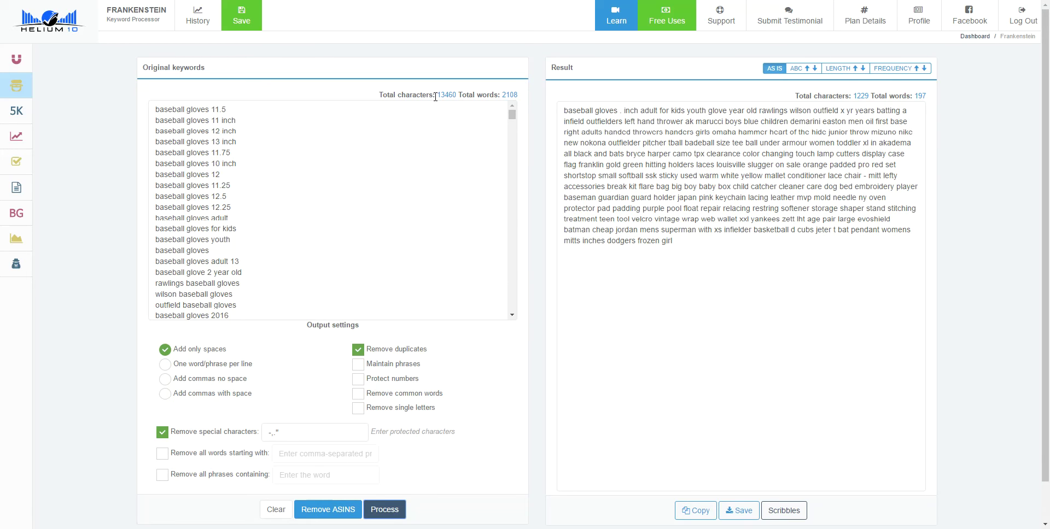
double_click(867, 98)
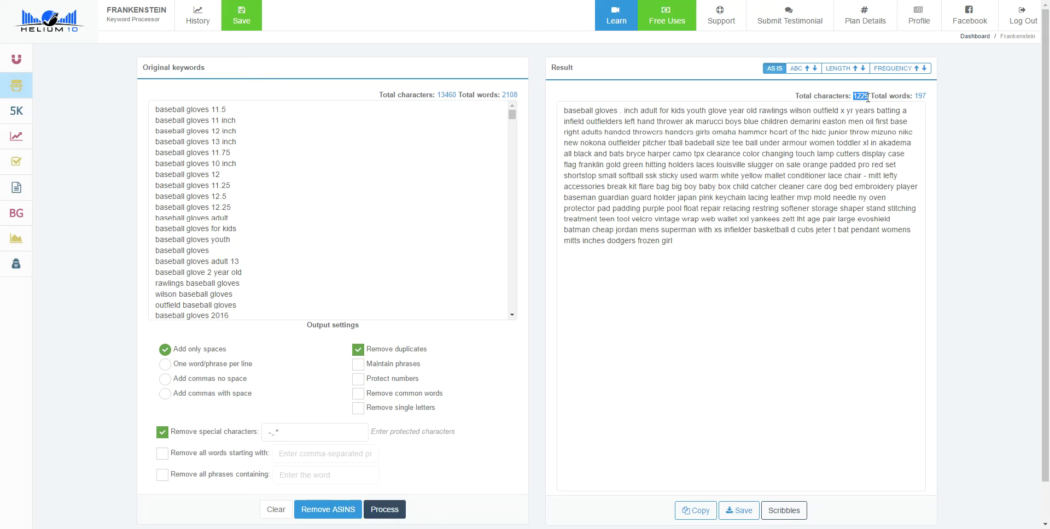
Reprocess the keywords using One word/phrase per line output for the 197 unique words
click(817, 291)
click(165, 365)
click(385, 509)
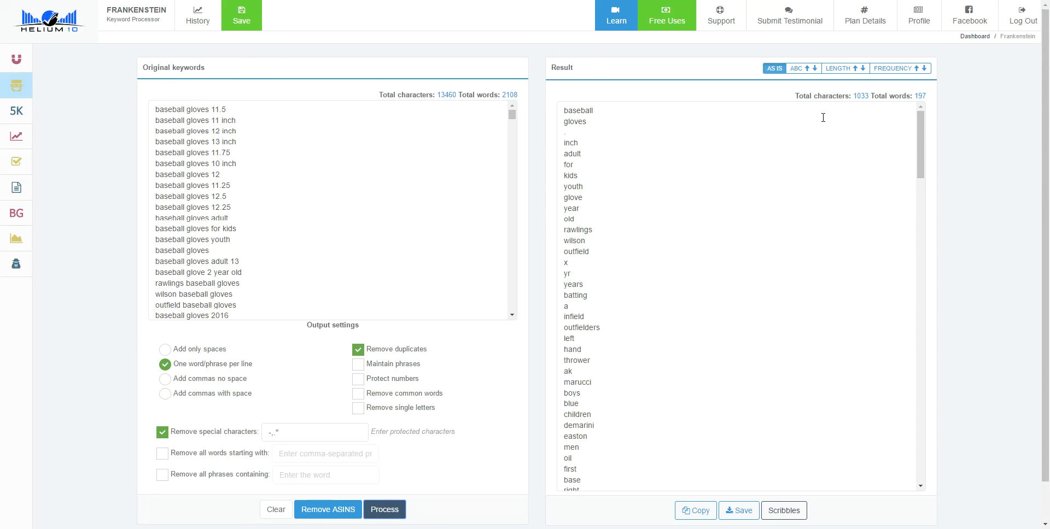
Sort the result by descending frequency, with baseball and glove at the top
click(902, 71)
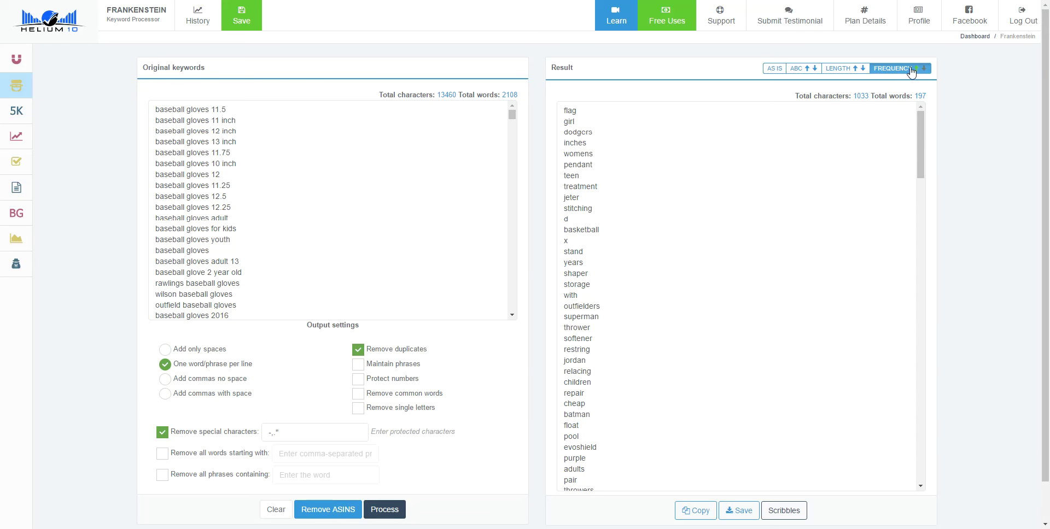
click(901, 70)
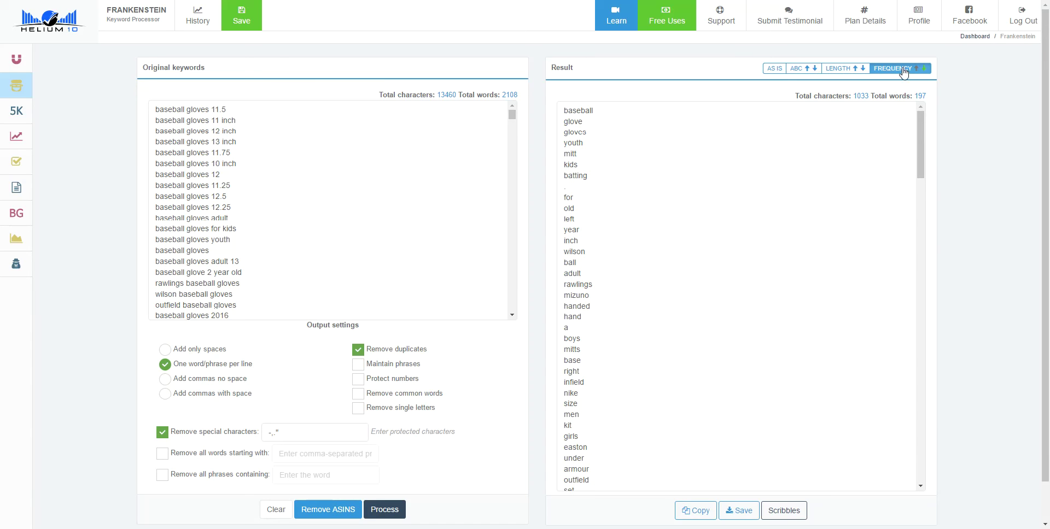
double_click(596, 113)
double_click(565, 121)
drag(588, 133, 558, 134)
Delete the stray '.' entry below batting from the result
double_click(570, 189)
key(BackSpace)
double_click(276, 436)
Reprocess with Protect numbers on so values like 12 and 11.5 remain, totalling 224 words
click(358, 378)
click(385, 509)
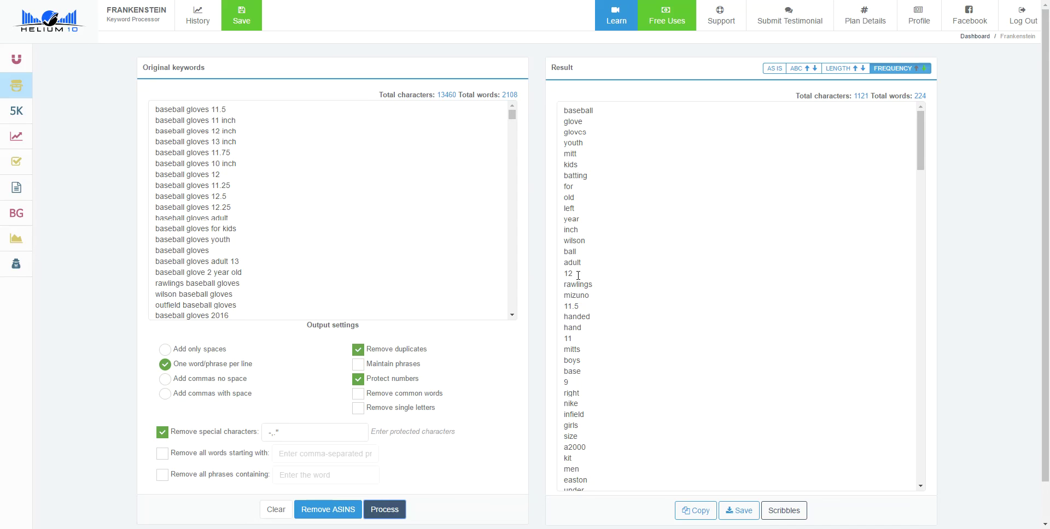
double_click(571, 275)
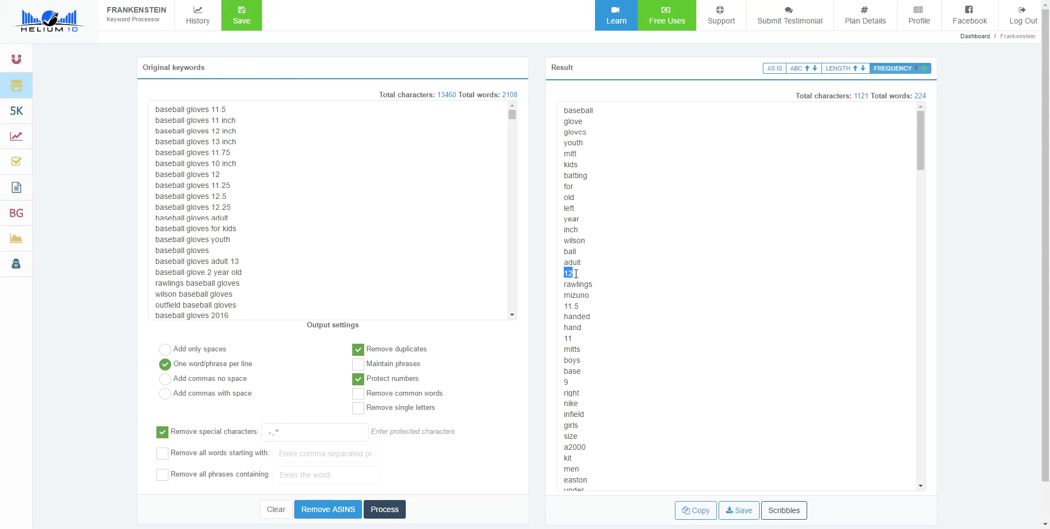
click(575, 274)
Save the result as a record titled 'baseball glove keywords'
click(260, 29)
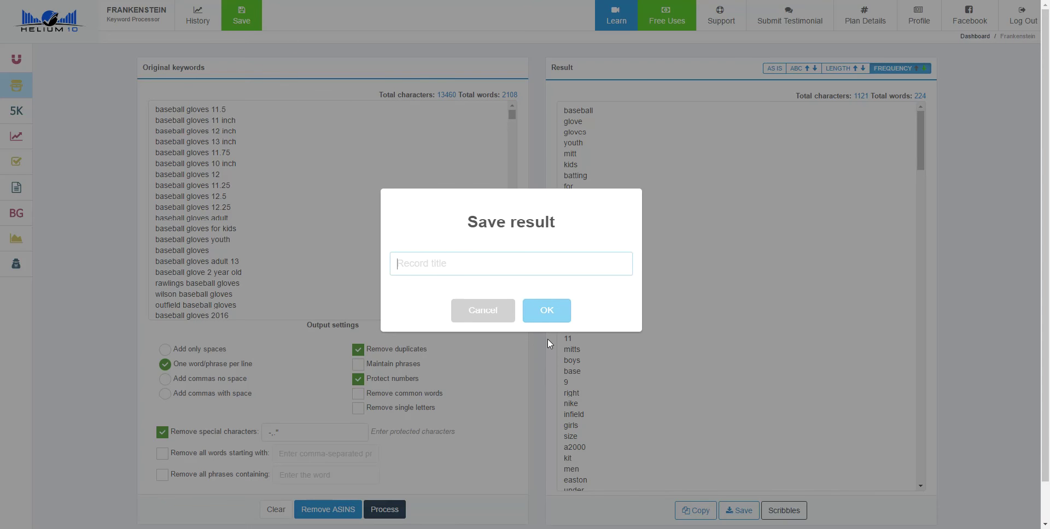
text(baseball glove keywords)
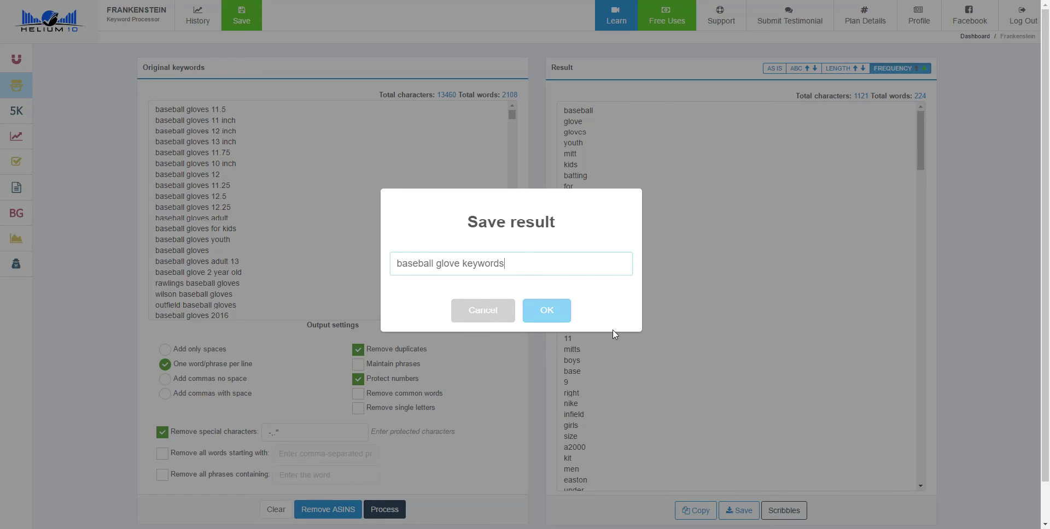
click(556, 310)
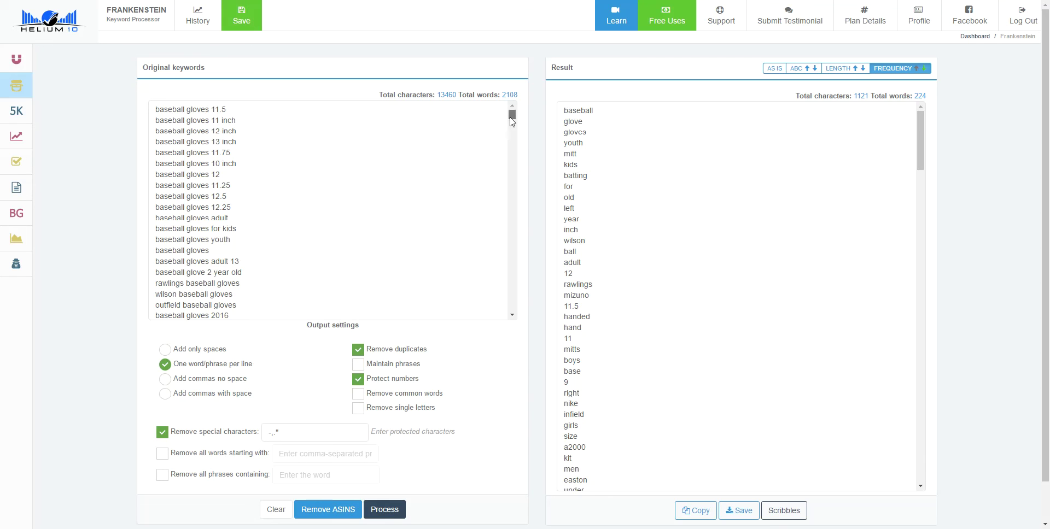
drag(512, 114, 512, 171)
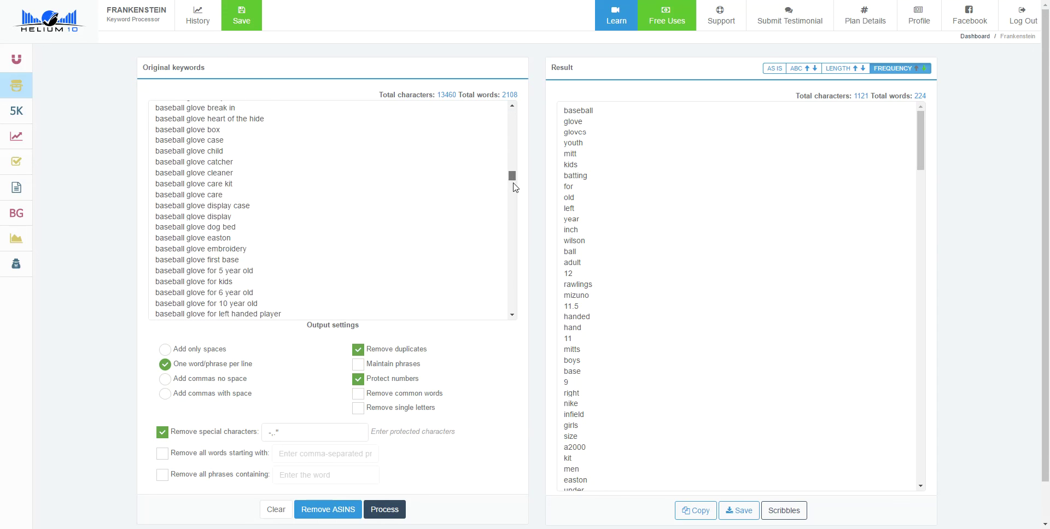
drag(514, 185, 510, 113)
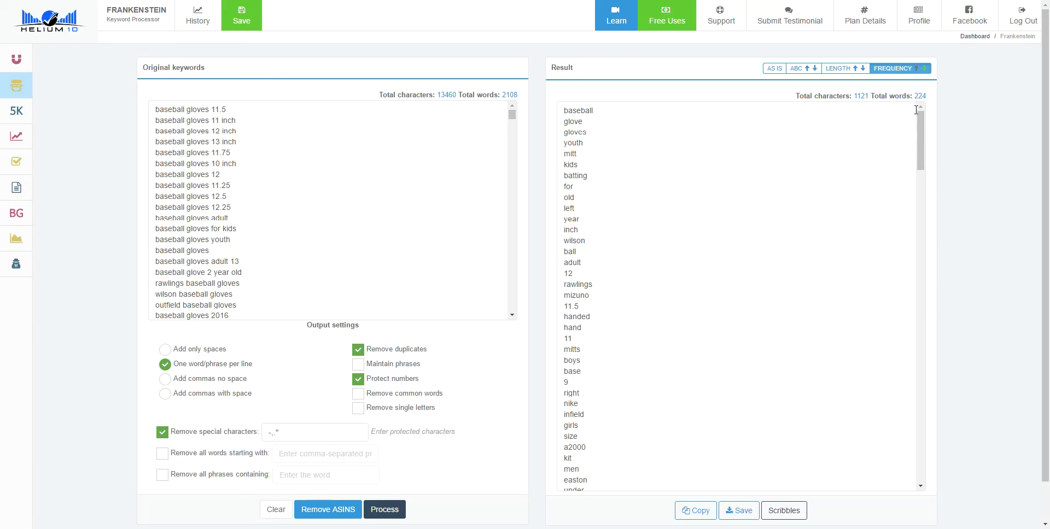
Sort the result words alphabetically both ways, then restore the original order
click(803, 70)
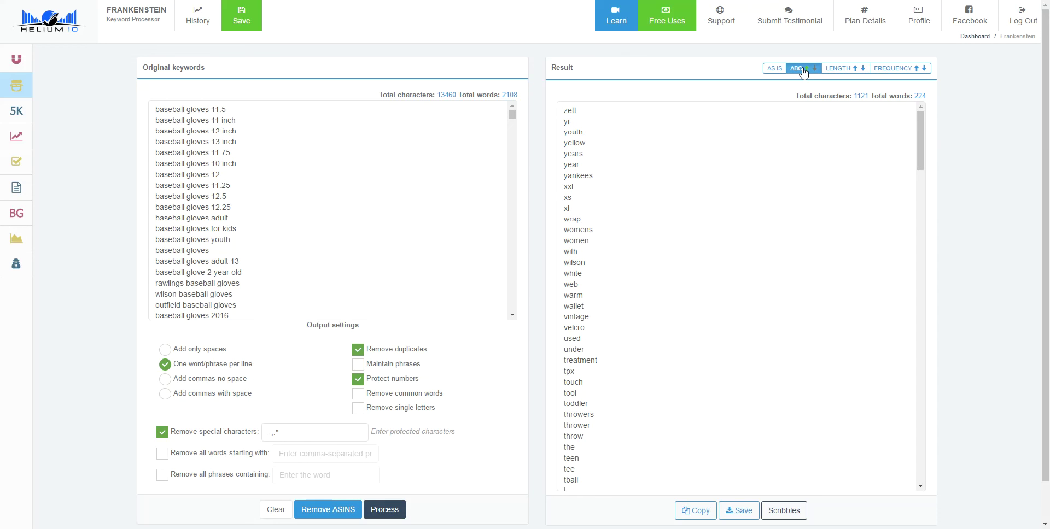
click(803, 71)
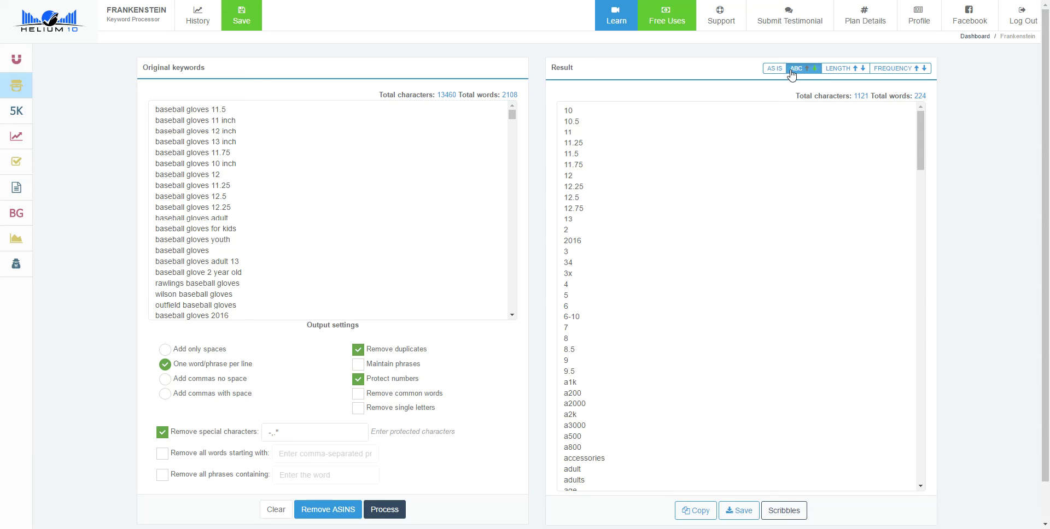
click(774, 68)
Sort the result words by length in both directions
click(838, 69)
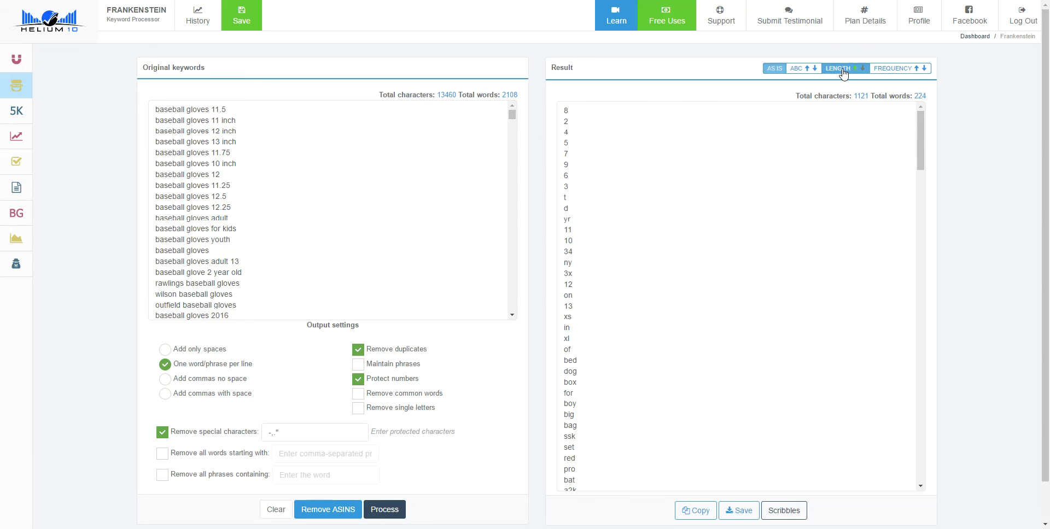
scroll(607, 161, down, 5)
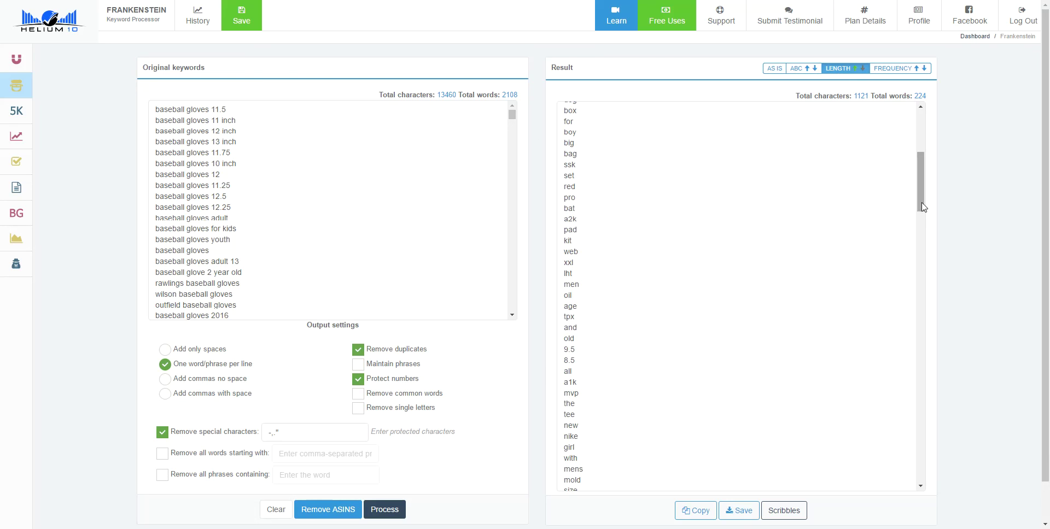
drag(920, 183, 941, 139)
click(847, 68)
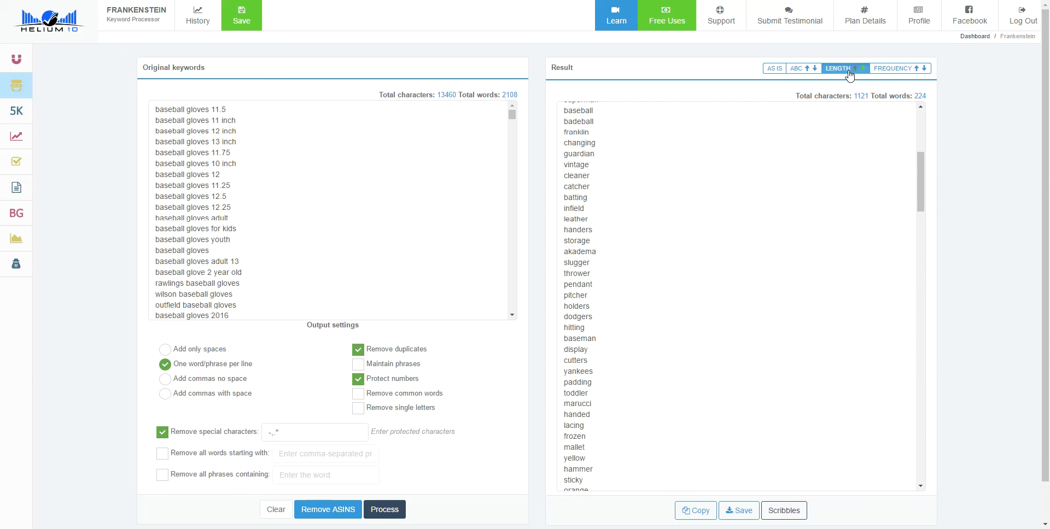
Re-sort by frequency, least frequent first, starting with float and girl
click(906, 68)
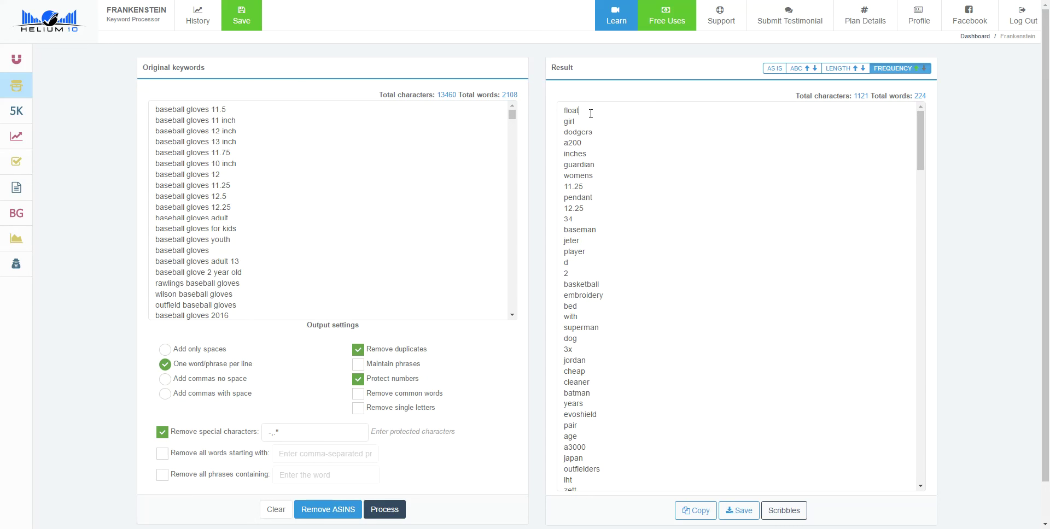
drag(591, 112, 558, 112)
drag(580, 121, 557, 121)
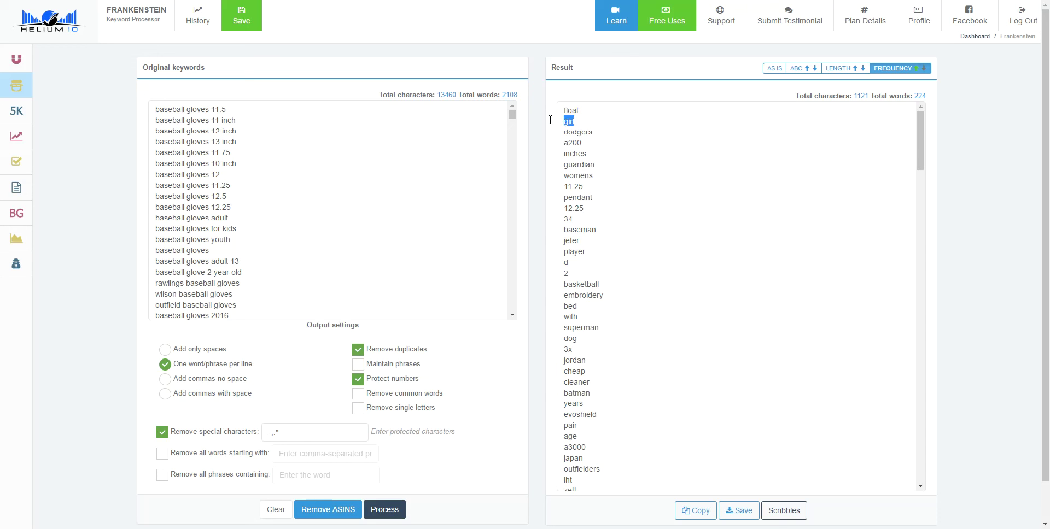
Switch the frequency sort back to descending so baseball, glove and gloves lead
click(898, 69)
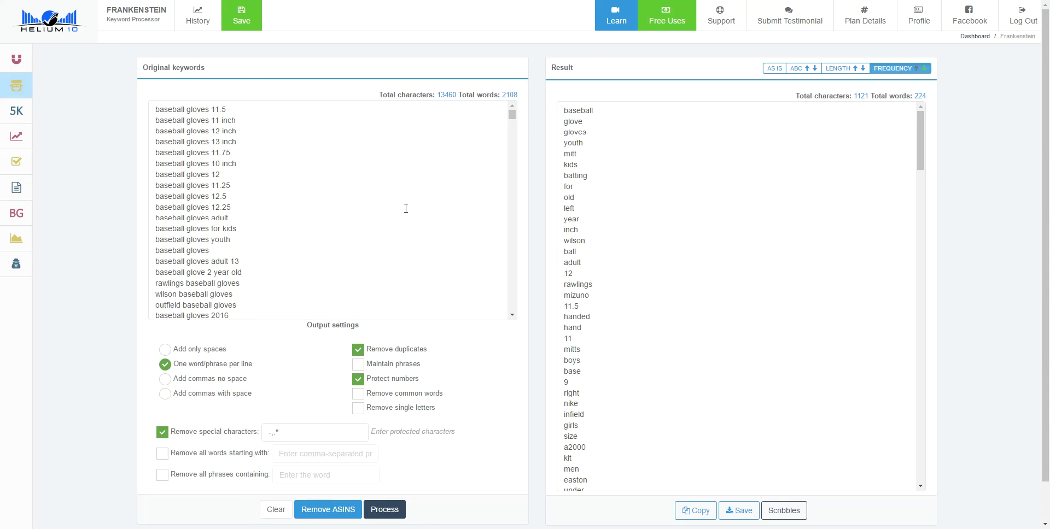
click(694, 513)
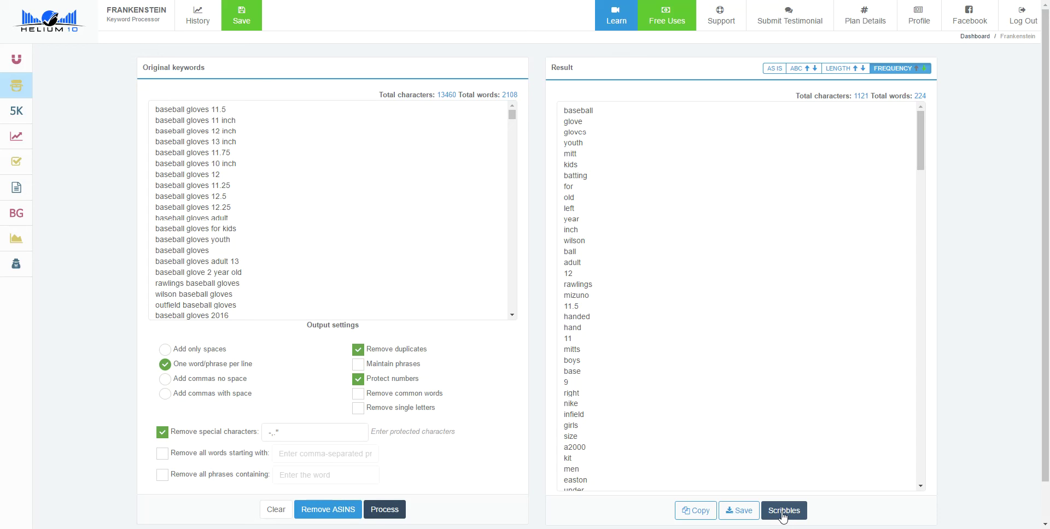
mouse_move(25, 143)
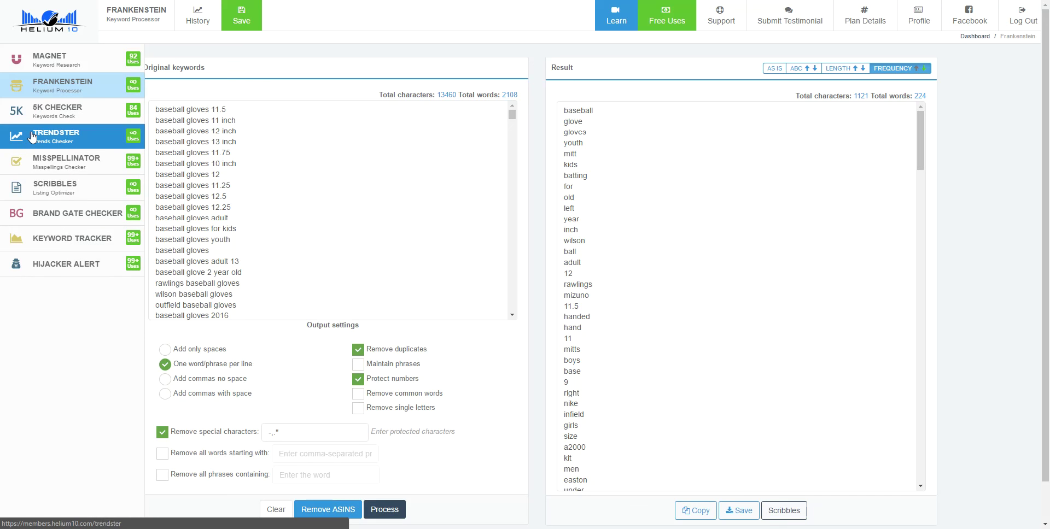